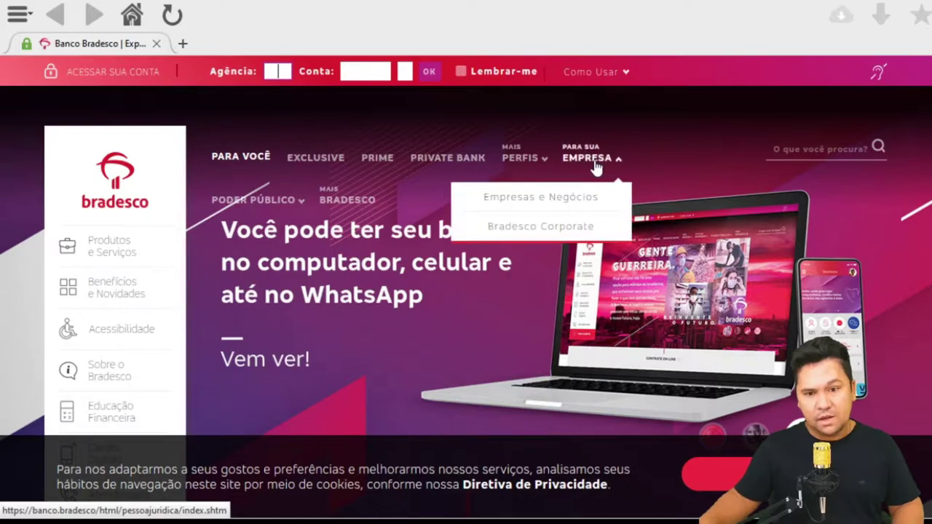
# Step: Open the account access page for Empresas e Negócios and sign in with the username and account password
pyautogui.click(567, 197)
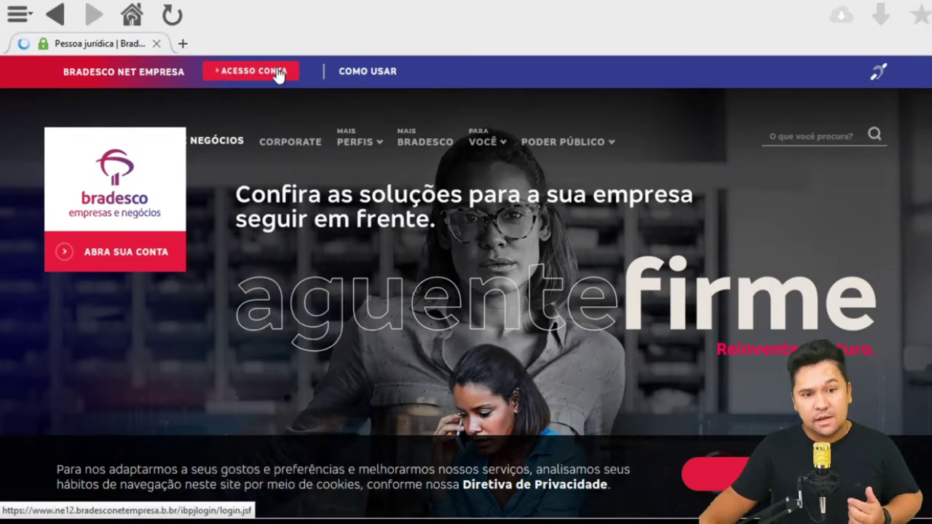
pyautogui.click(278, 72)
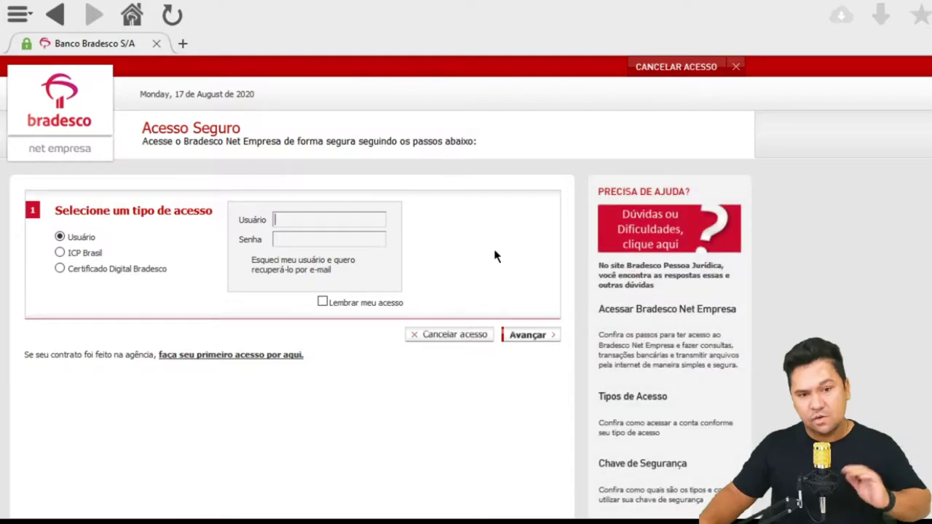
pyautogui.click(373, 218)
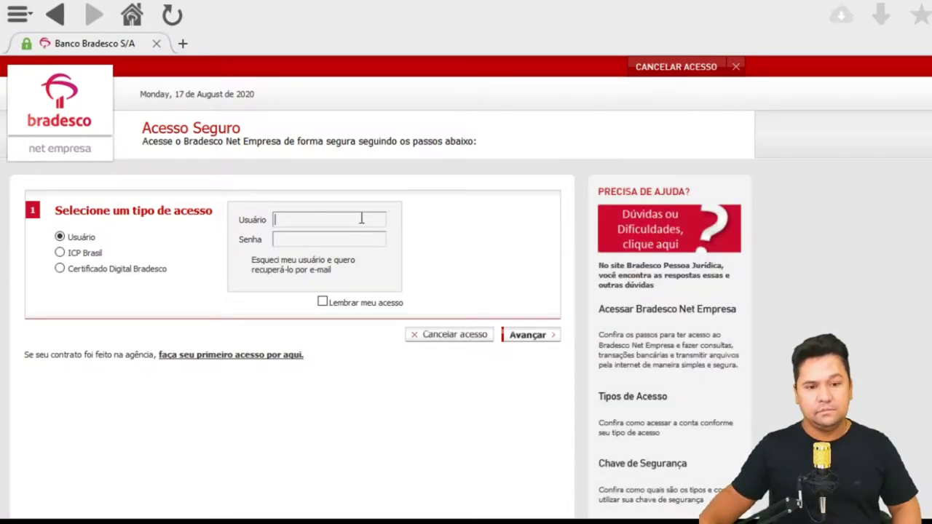
pyautogui.press('Tab')
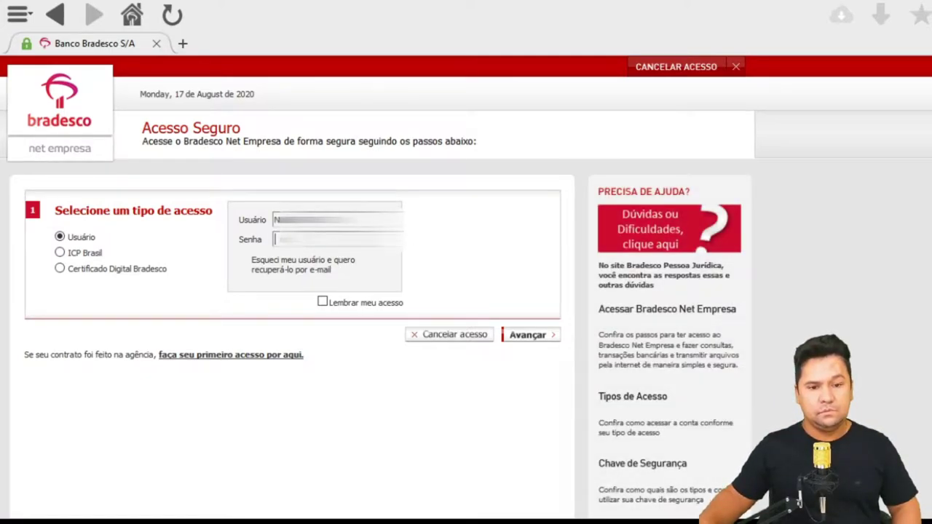
pyautogui.write('••••••••')
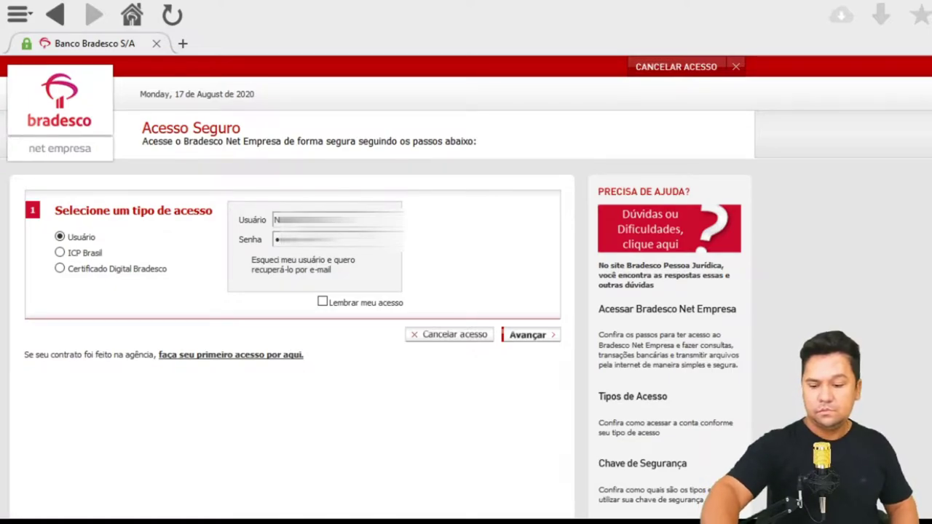
pyautogui.click(508, 344)
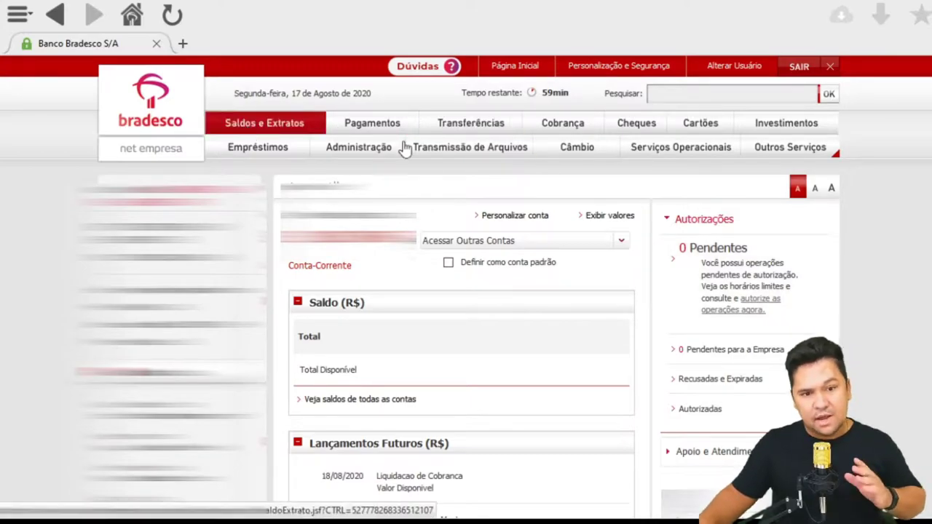
# Step: Open the Conta-Corrente balance under Saldos e Extratos and review its totals and savings details
pyautogui.click(263, 127)
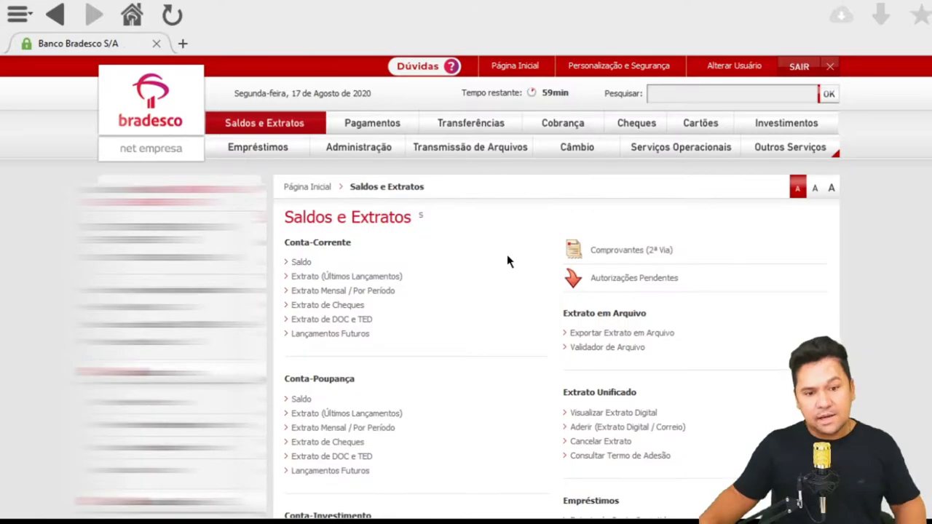
pyautogui.click(301, 263)
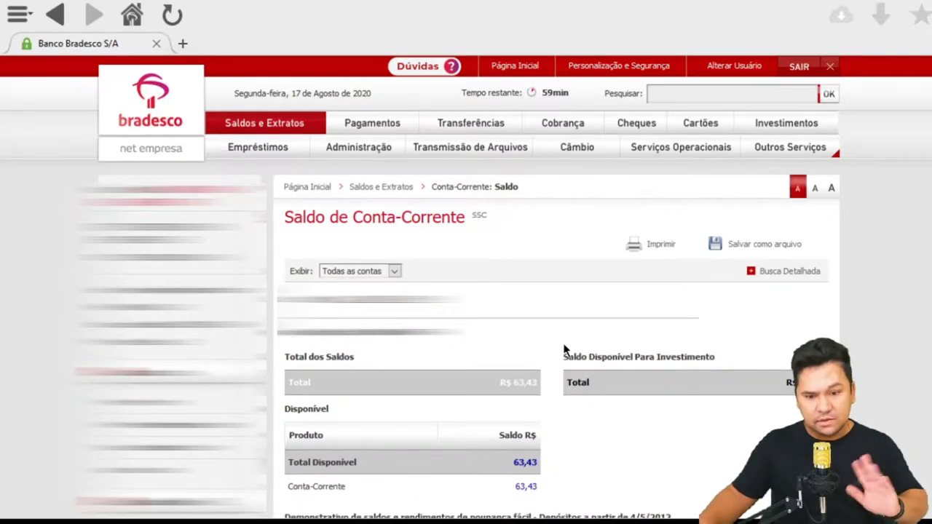
pyautogui.scroll(-2, 565, 349)
pyautogui.scroll(-2, 555, 346)
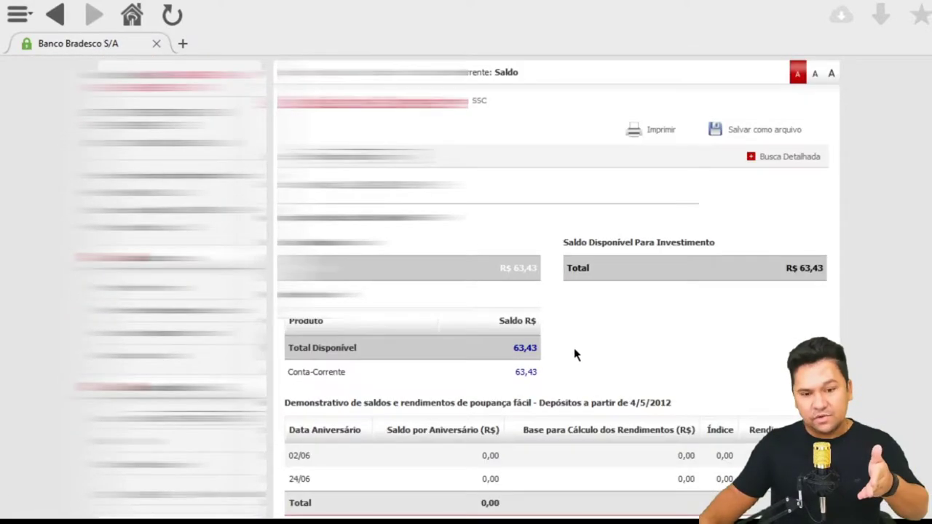
pyautogui.scroll(-3, 586, 379)
pyautogui.scroll(-7, 568, 339)
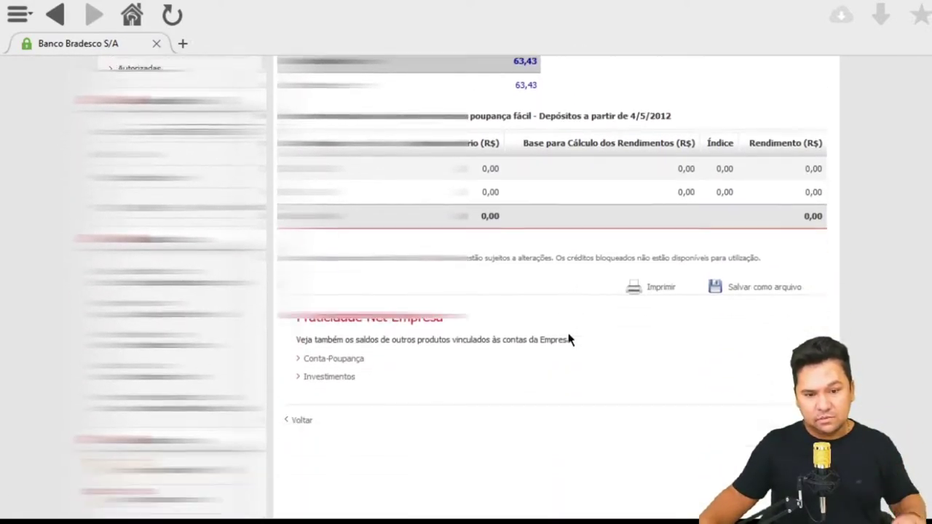
pyautogui.scroll(10, 505, 324)
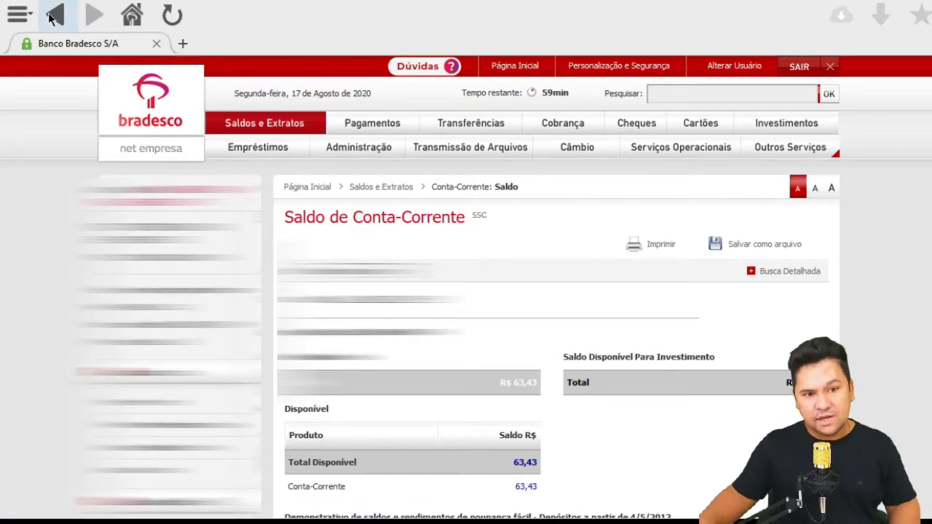
# Step: Generate the Conta-Corrente Extrato Mensal / Por Período for July 2020 with all accounts included
pyautogui.click(263, 127)
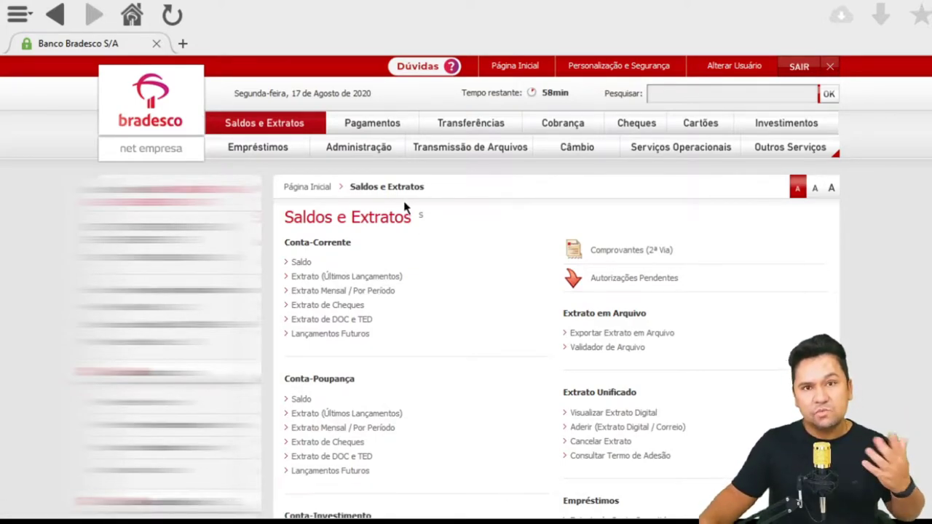
pyautogui.click(370, 292)
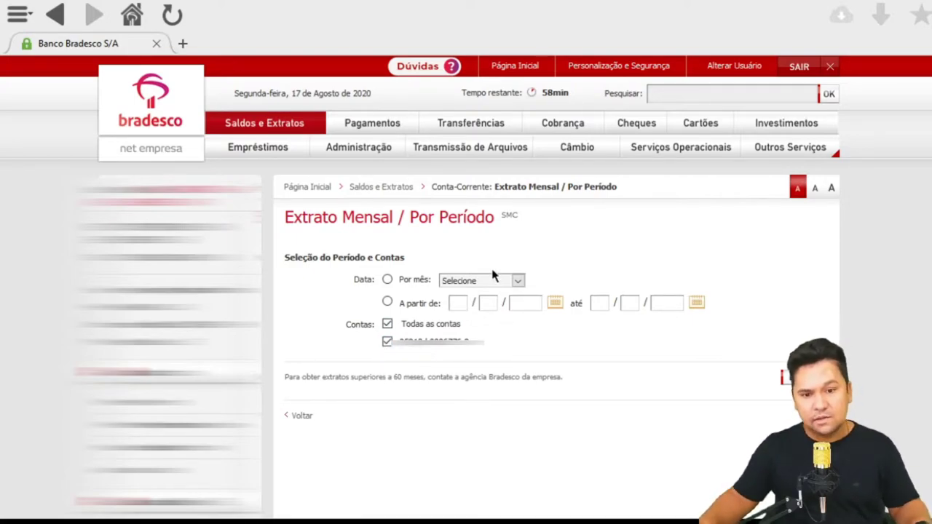
pyautogui.click(518, 282)
pyautogui.click(473, 292)
pyautogui.click(790, 378)
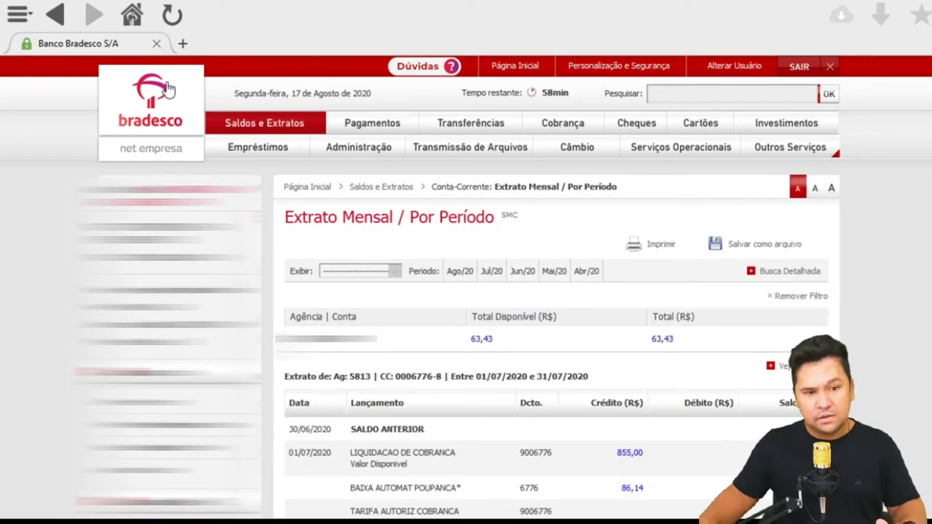
# Step: Examine the July 2020 statement's credits, debits and total, and expand the Últimos Lançamentos section
pyautogui.scroll(-2, 682, 379)
pyautogui.scroll(3, 684, 378)
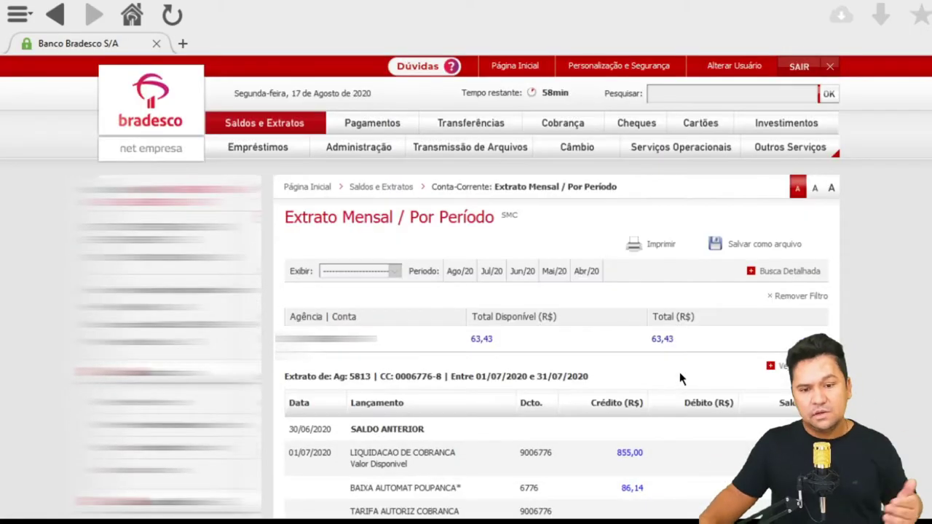
pyautogui.scroll(-12, 761, 340)
pyautogui.scroll(-20, 761, 340)
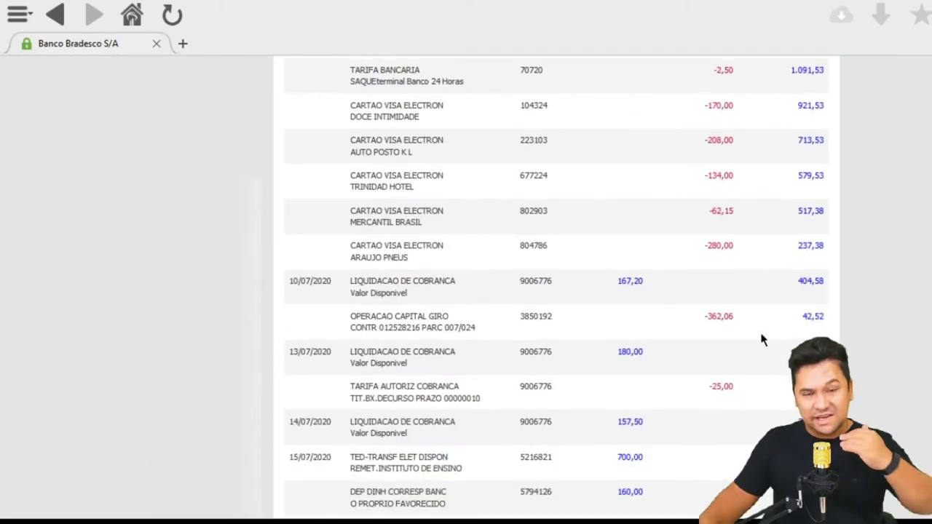
pyautogui.scroll(-15, 703, 428)
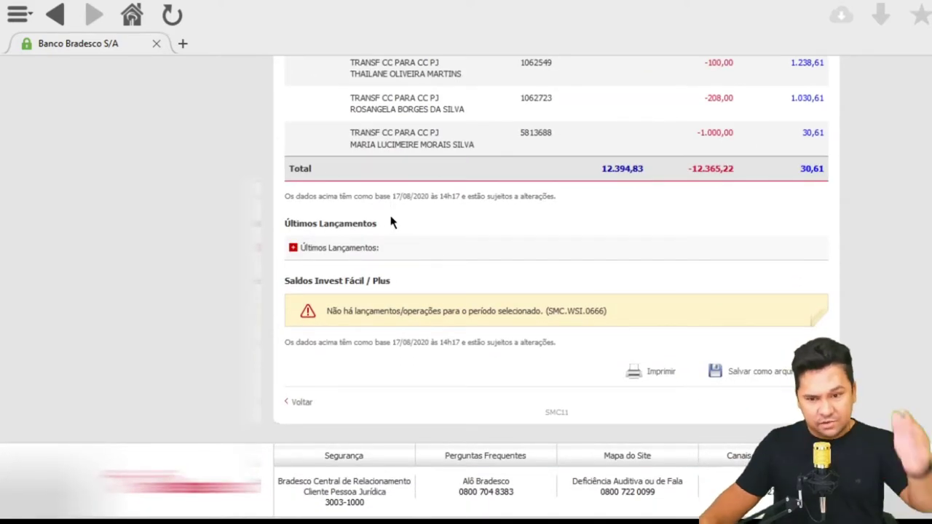
pyautogui.click(337, 250)
pyautogui.scroll(-3, 588, 317)
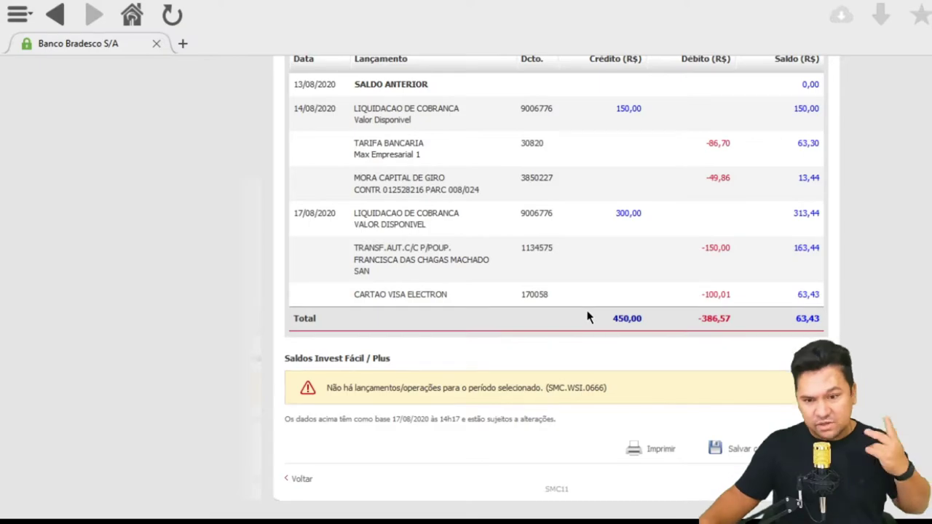
pyautogui.scroll(1, 570, 324)
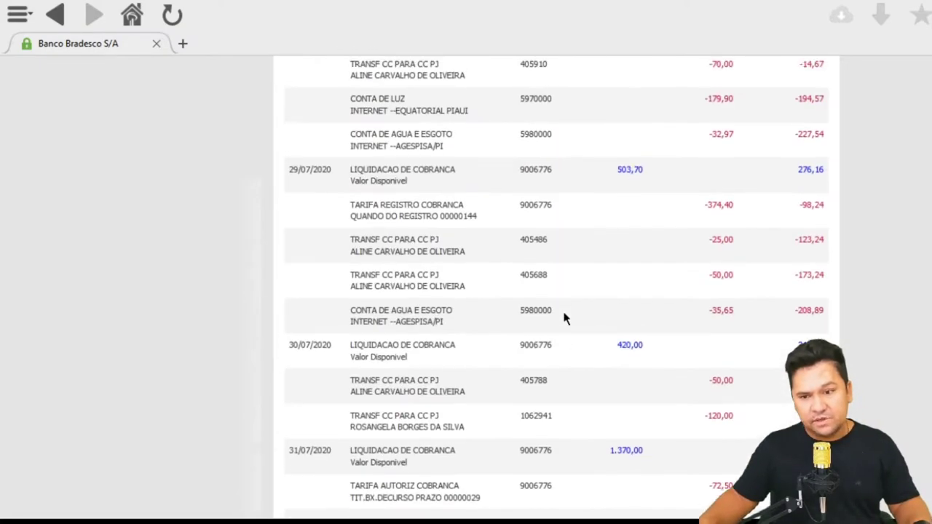
pyautogui.scroll(15, 562, 313)
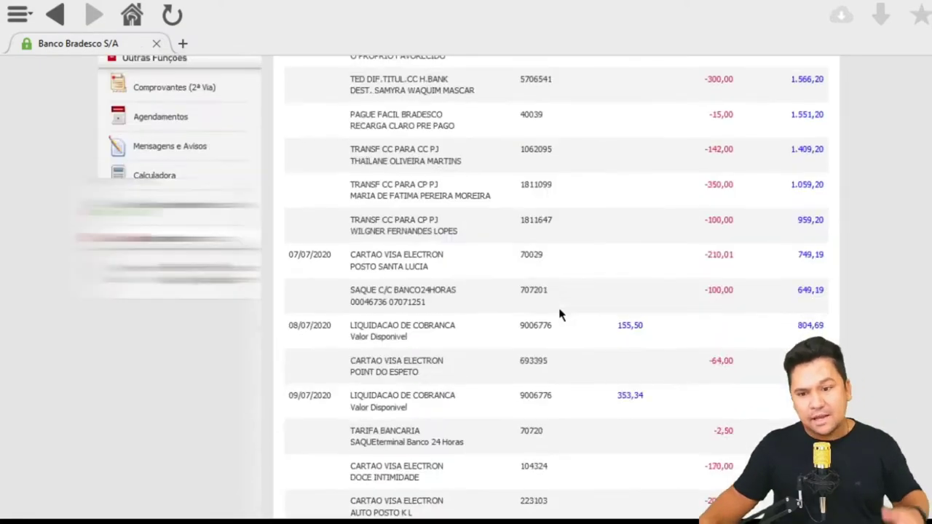
pyautogui.scroll(10, 560, 315)
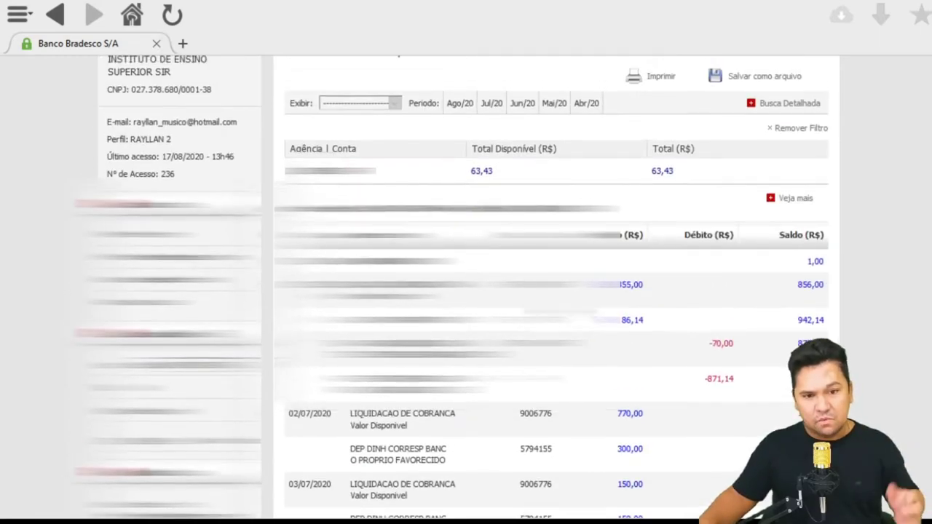
pyautogui.scroll(3, 559, 314)
# Step: Return to the home page and open the Títulos Pagos por Negociação report among the Cobrança reports
pyautogui.click(295, 125)
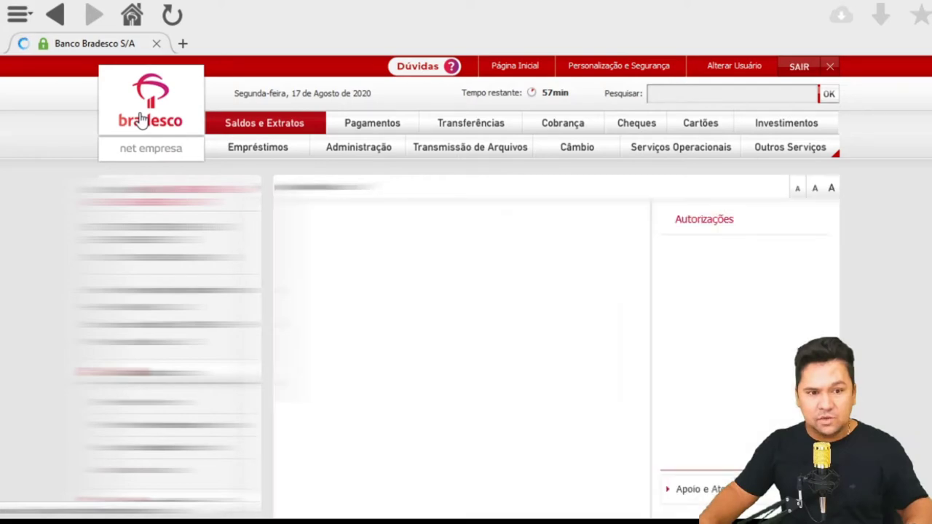
pyautogui.click(142, 120)
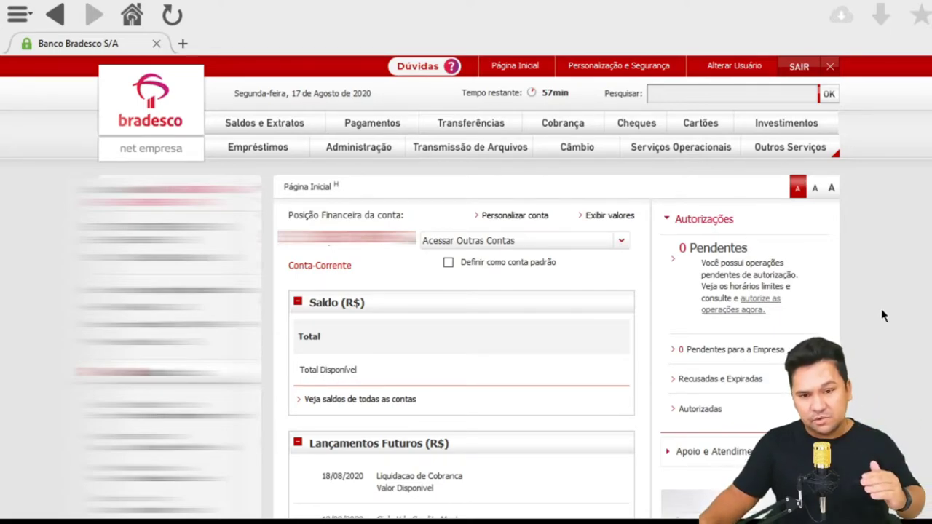
pyautogui.click(562, 126)
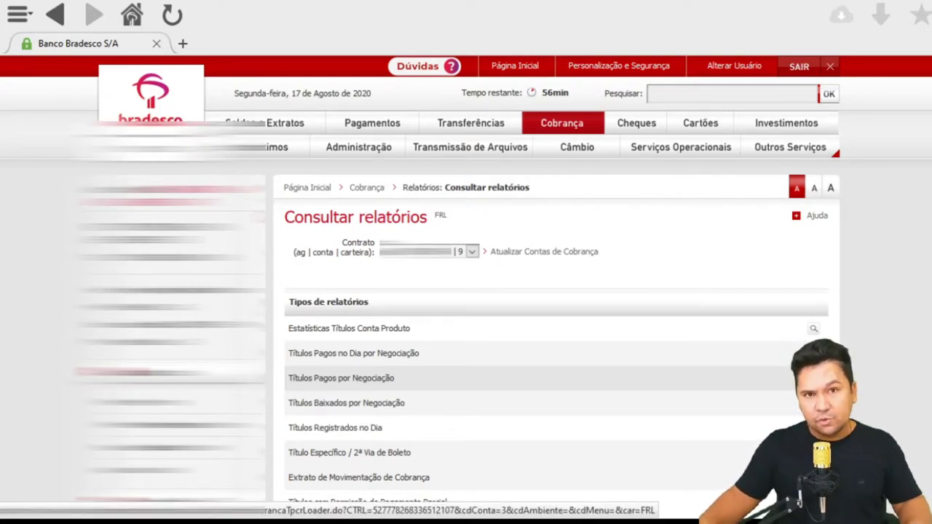
pyautogui.click(670, 375)
pyautogui.scroll(-1, 670, 373)
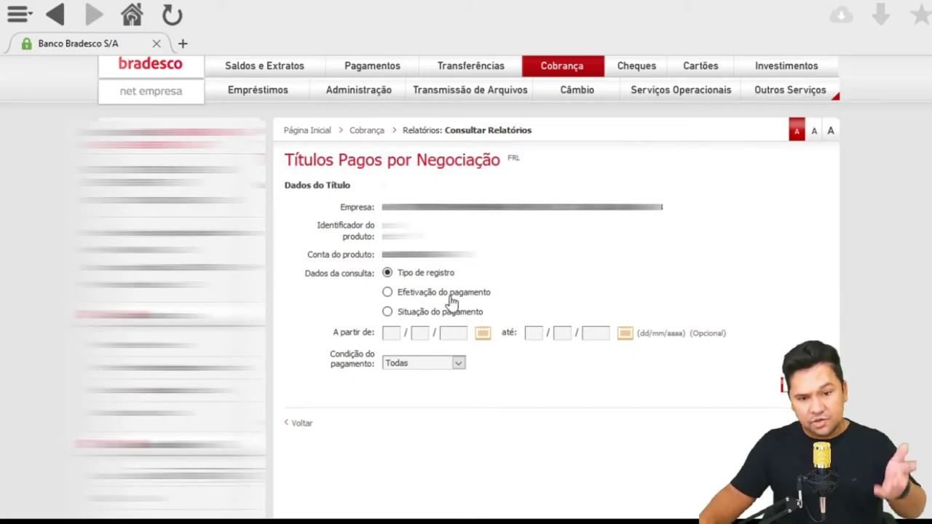
# Step: Run the Títulos Pagos por Negociação query by Tipo de registro for the period 01/08/2020 to 17/08/2020
pyautogui.click(397, 333)
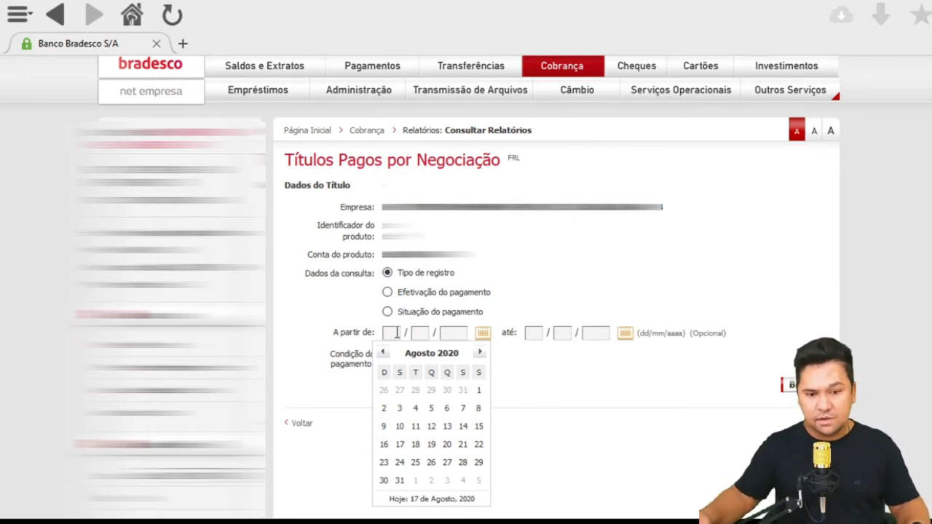
pyautogui.click(393, 333)
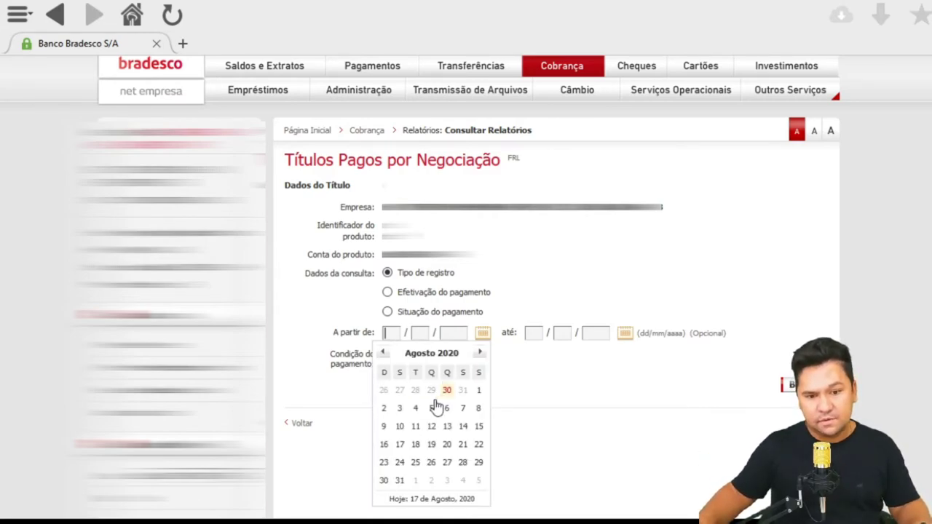
pyautogui.click(479, 392)
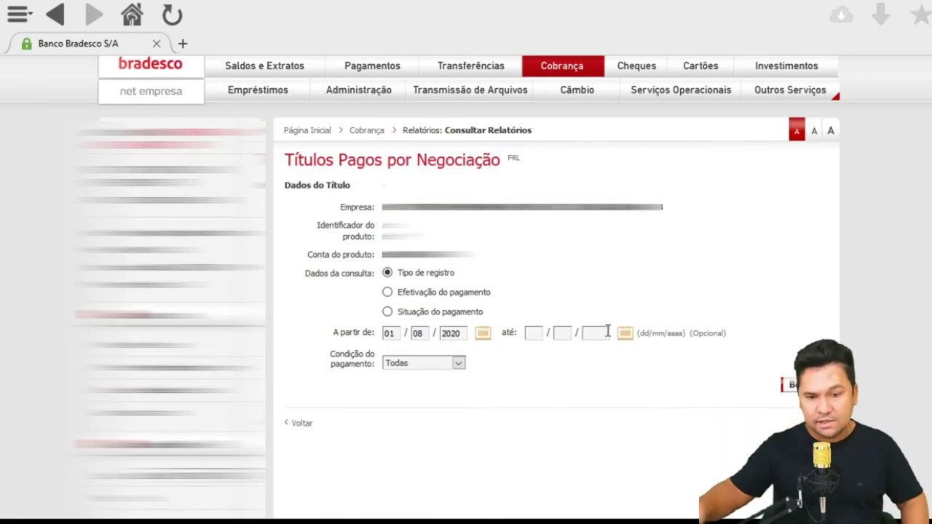
pyautogui.click(542, 332)
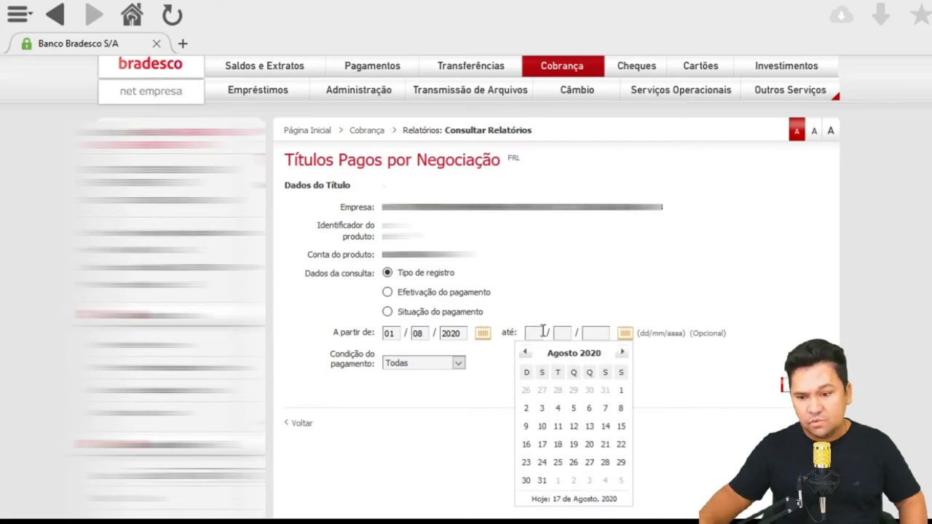
pyautogui.click(608, 455)
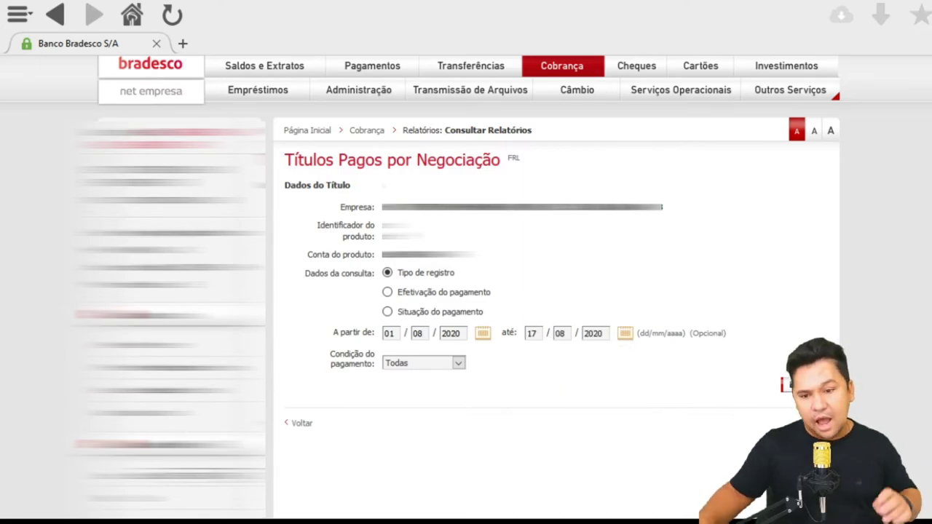
pyautogui.click(786, 385)
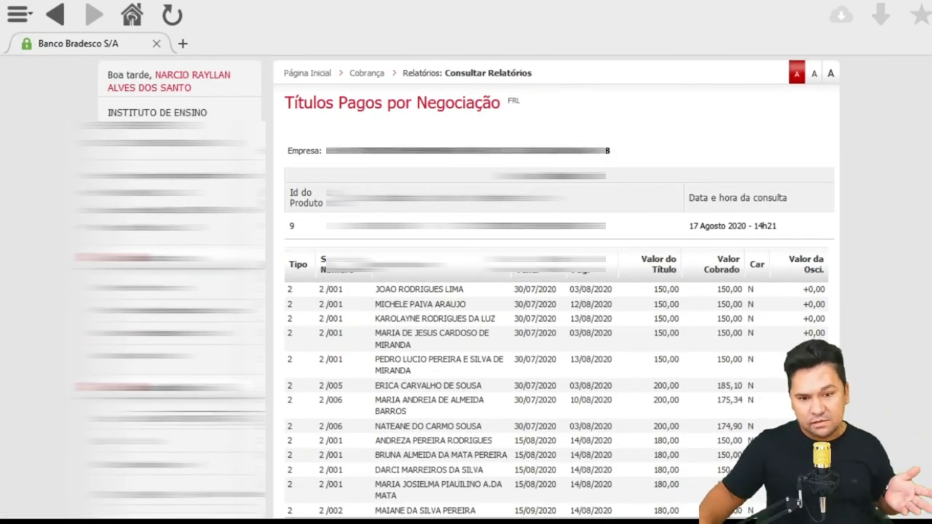
# Step: Review the paid titles list and export the report as a PDF file
pyautogui.scroll(-5, 766, 400)
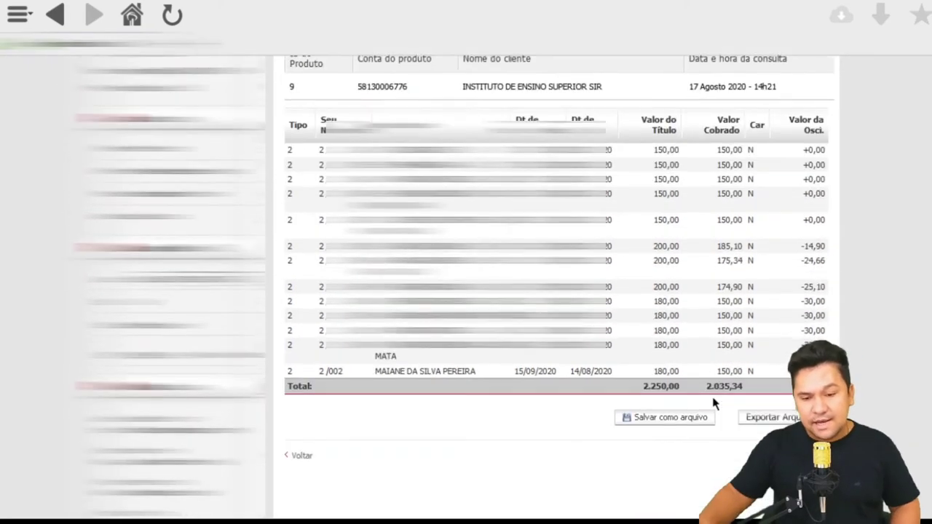
pyautogui.scroll(-3, 714, 403)
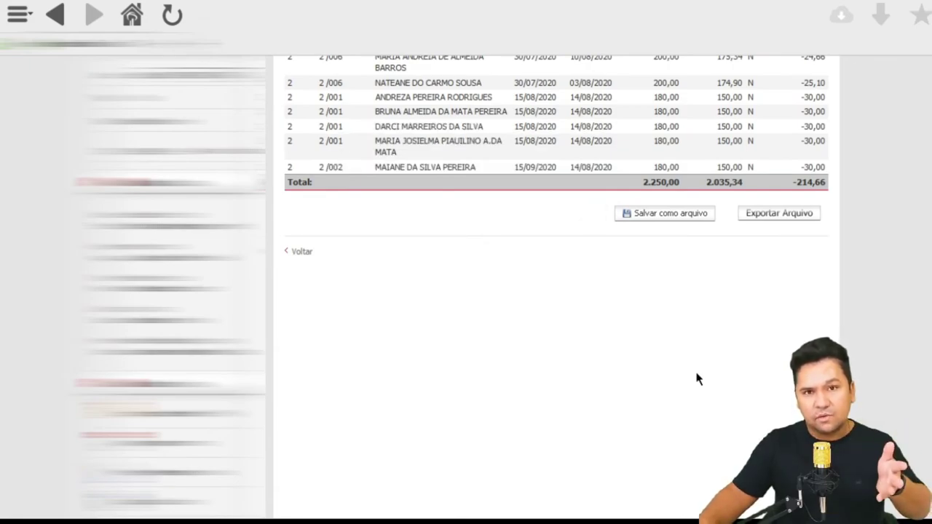
pyautogui.click(663, 216)
pyautogui.click(521, 285)
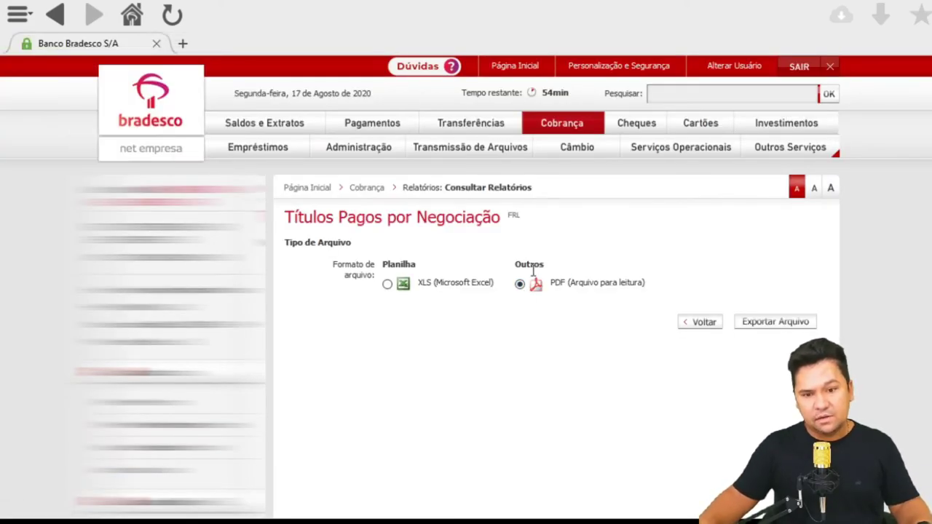
pyautogui.click(770, 326)
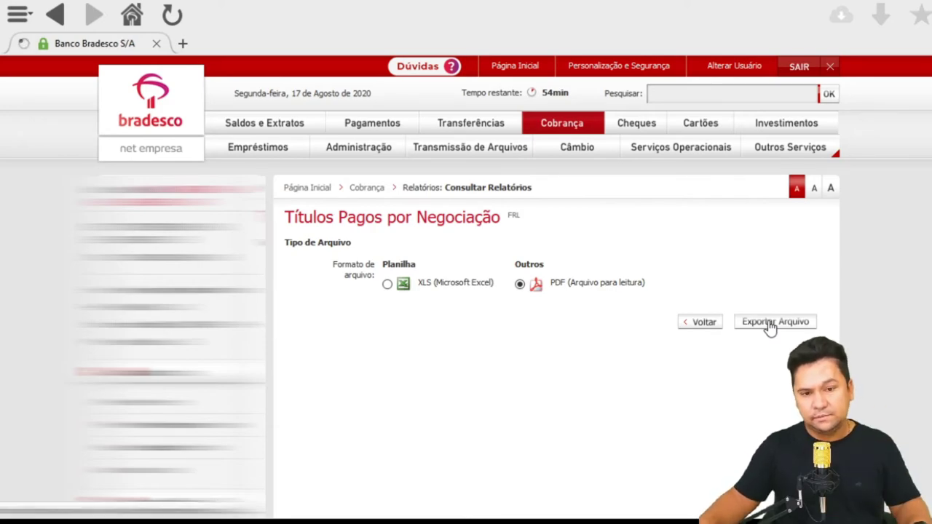